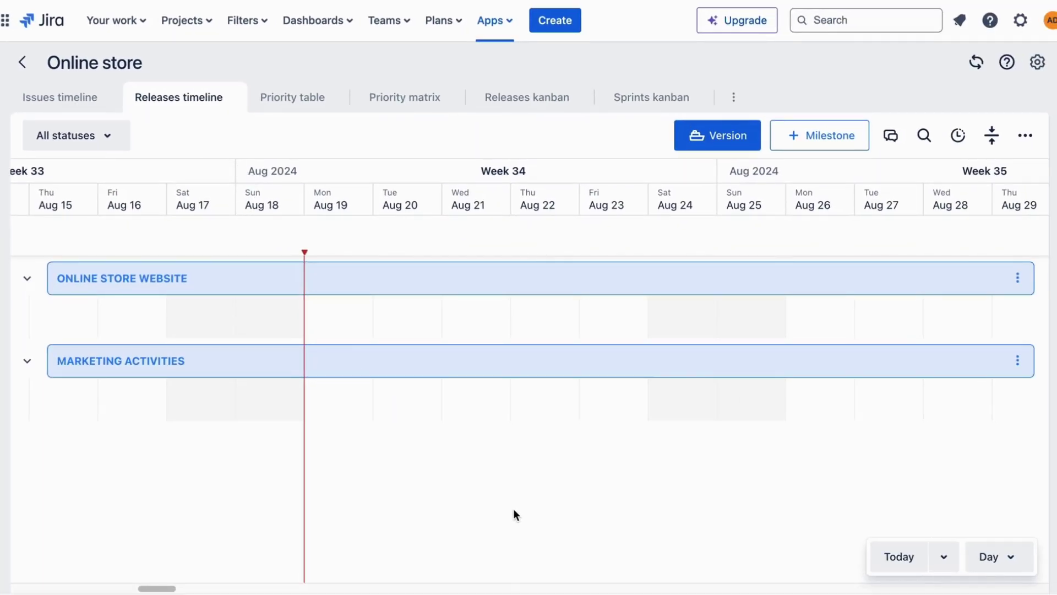
Create green version V1.0.0 for Online store website, ending Aug 30, 2024.
left_click(1037, 62)
left_click(999, 125)
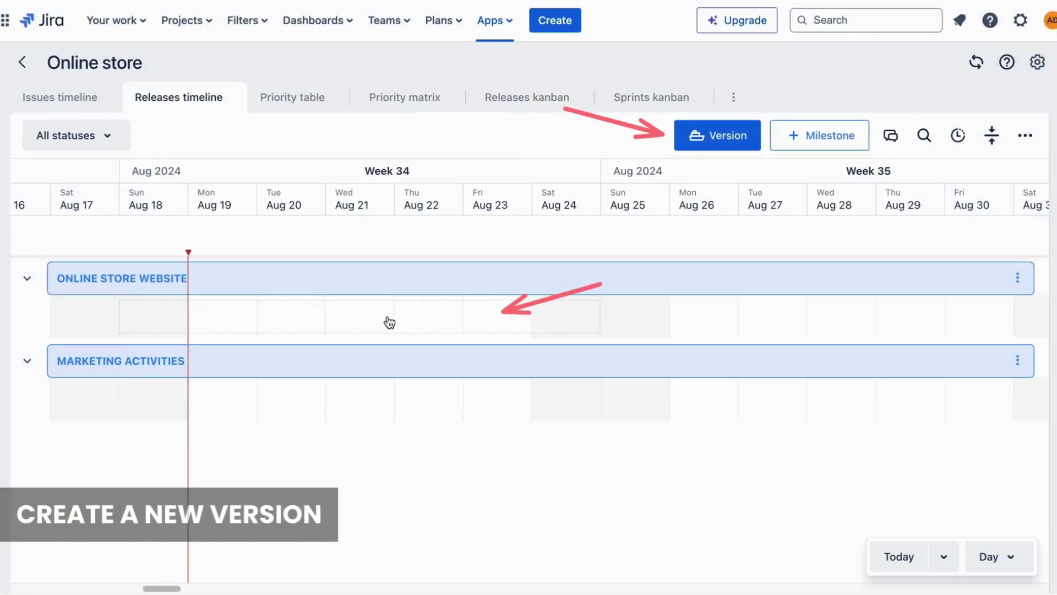
left_click(717, 135)
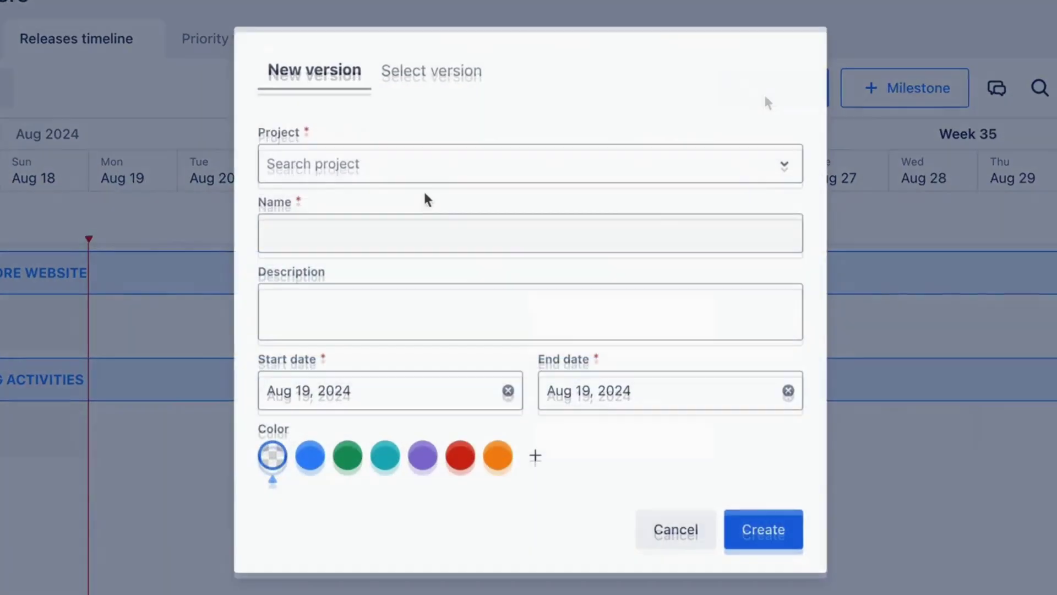
left_click(413, 173)
left_click(379, 264)
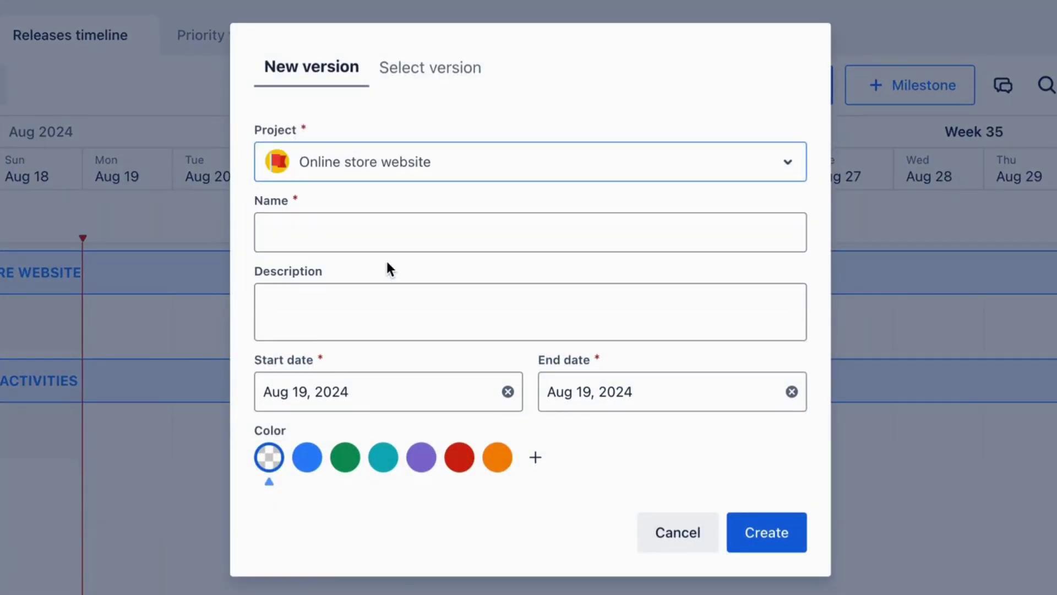
left_click(370, 234)
type("V1.0.0")
left_click(345, 457)
left_click(655, 393)
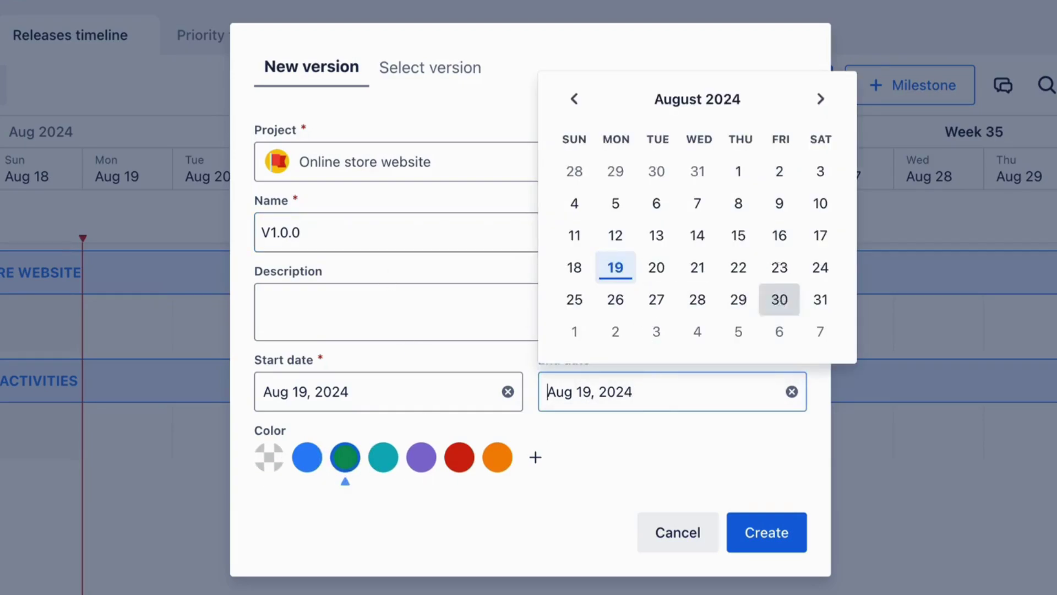
left_click(776, 300)
left_click(766, 532)
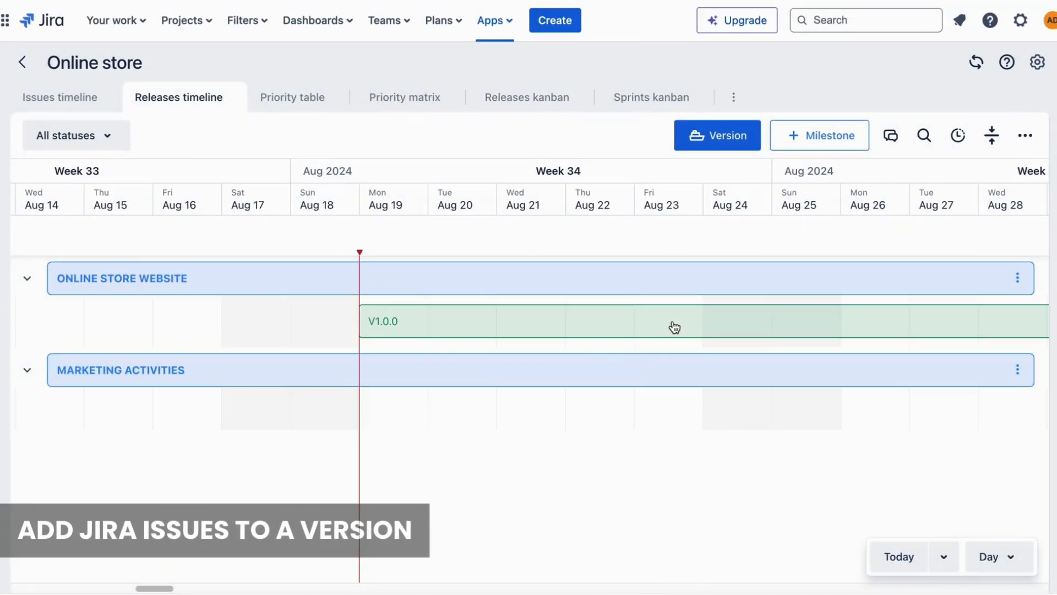
Add a new task 'Add CRM widget' to version V1.0.0's issues.
left_click(675, 327)
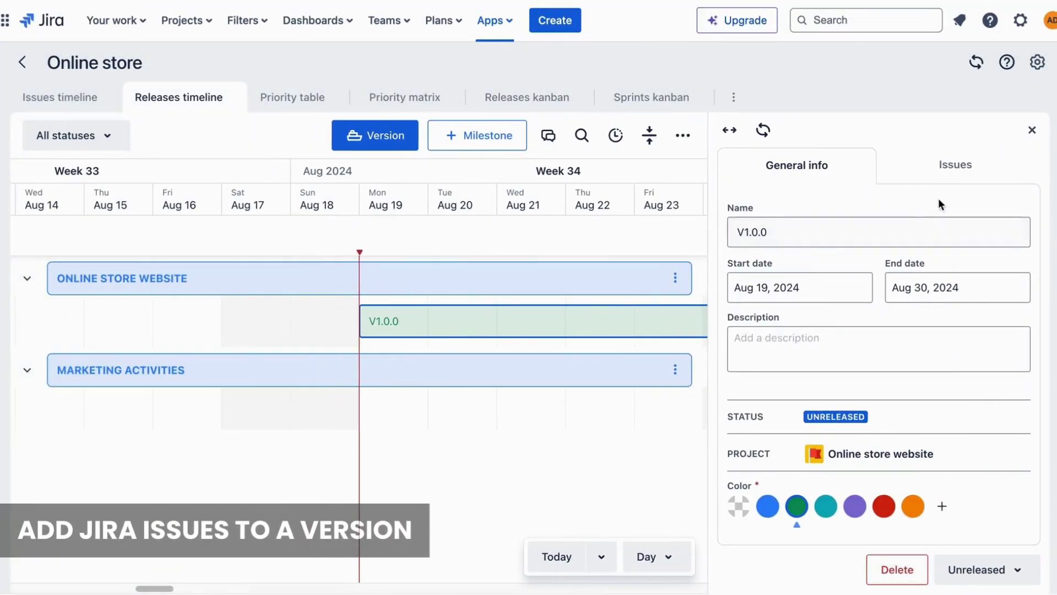
left_click(956, 173)
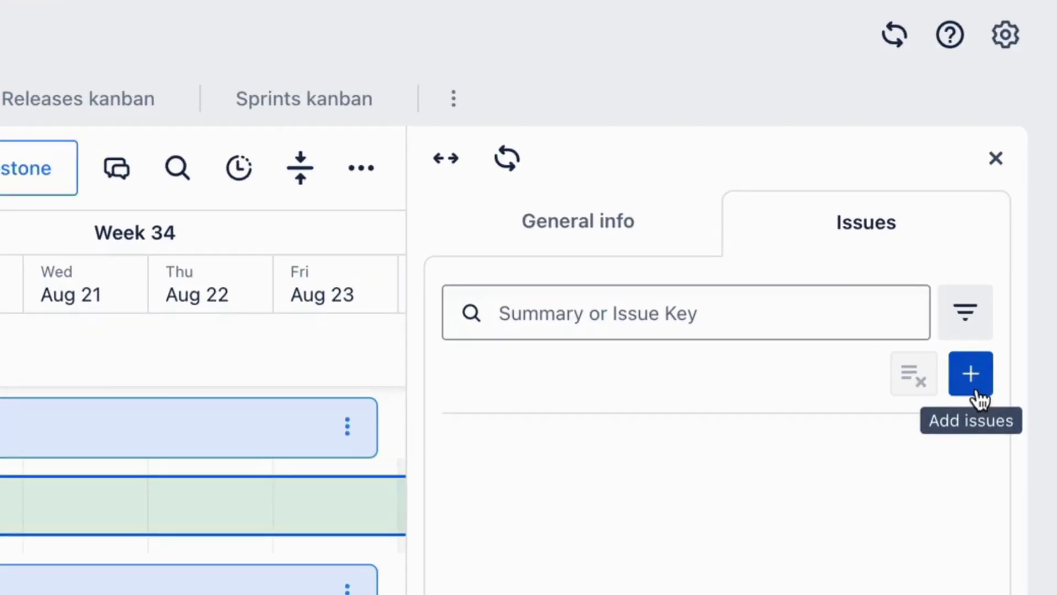
left_click(970, 374)
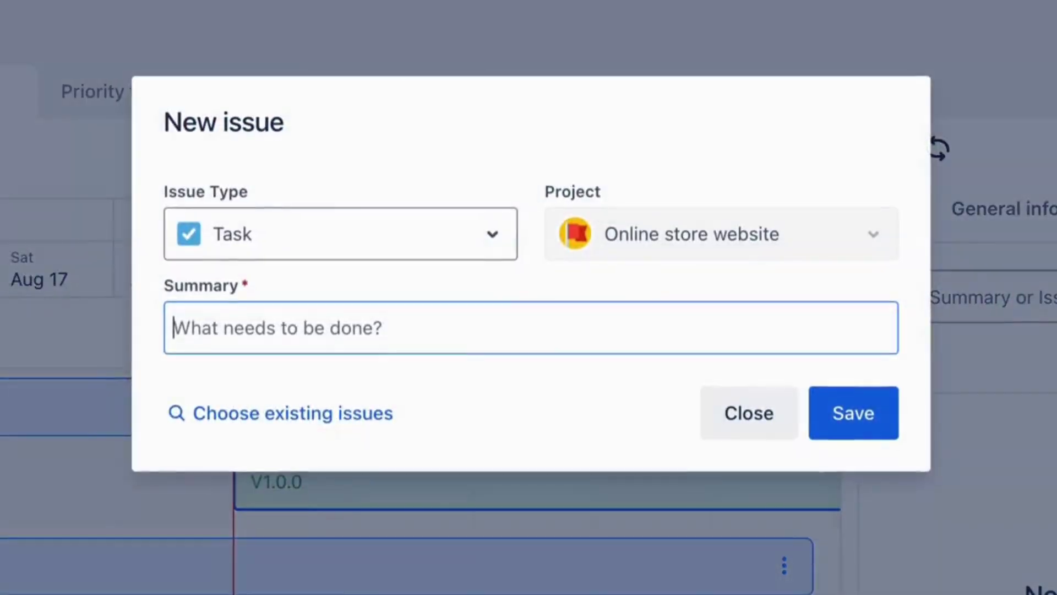
left_click(331, 328)
type("Add ")
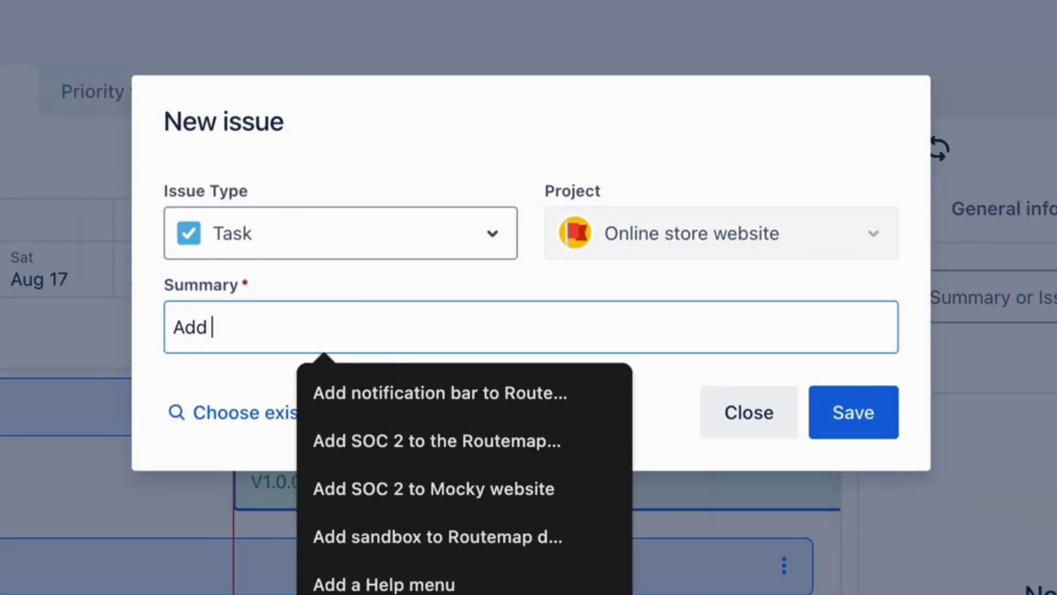
type("CRM widget")
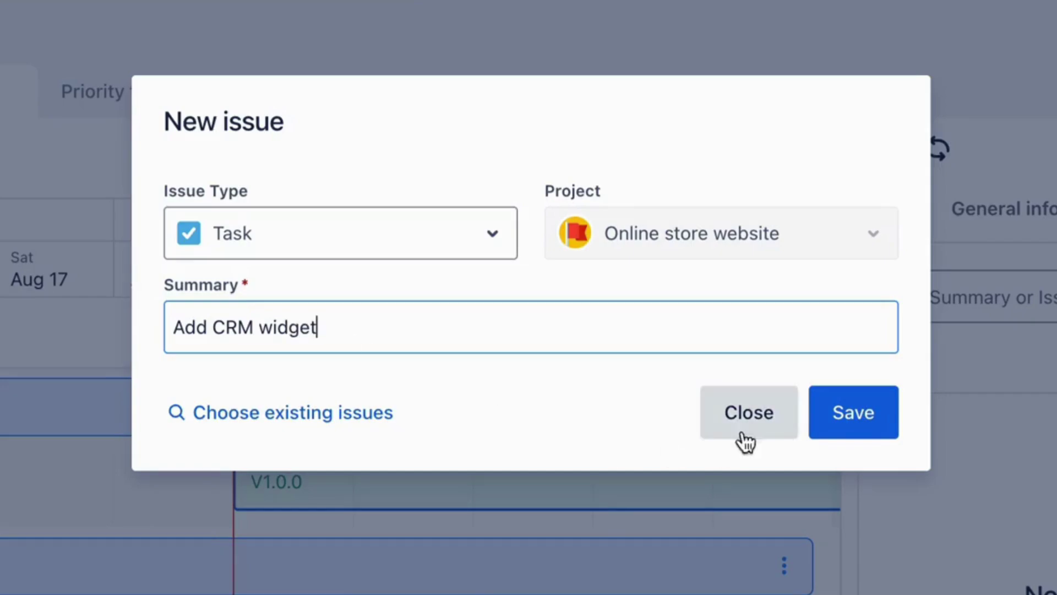
left_click(853, 412)
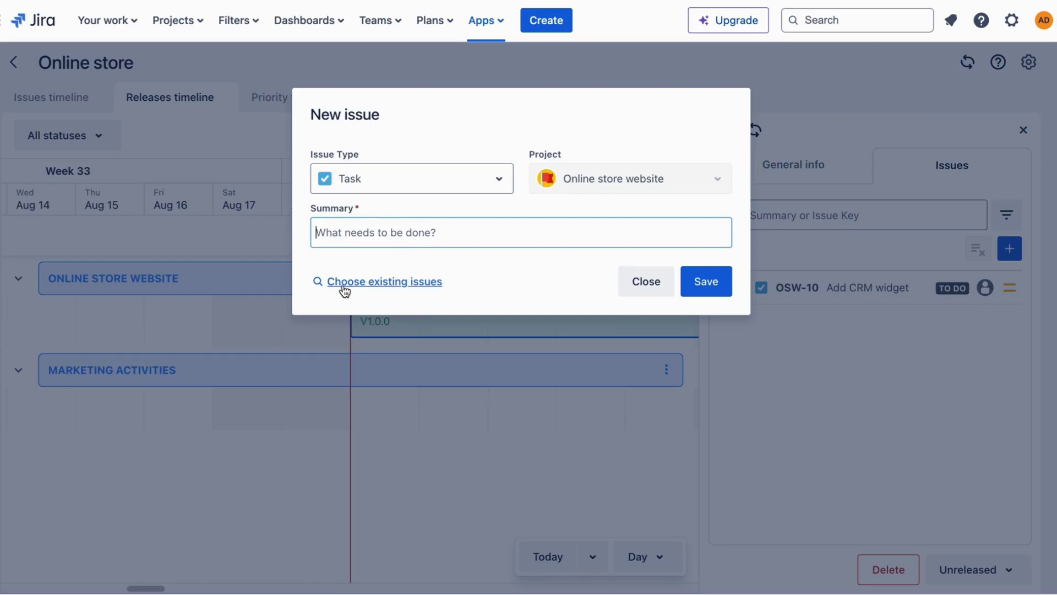
Add existing issues OSW-7 and OSW-6 to version V1.0.0.
left_click(427, 285)
left_click(484, 232)
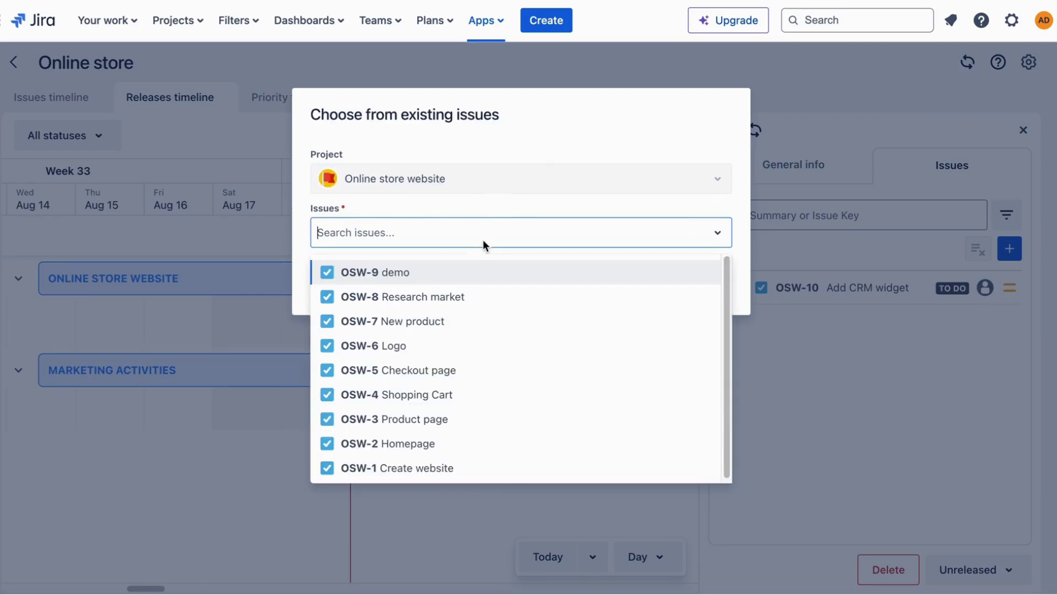
left_click(416, 296)
left_click(414, 319)
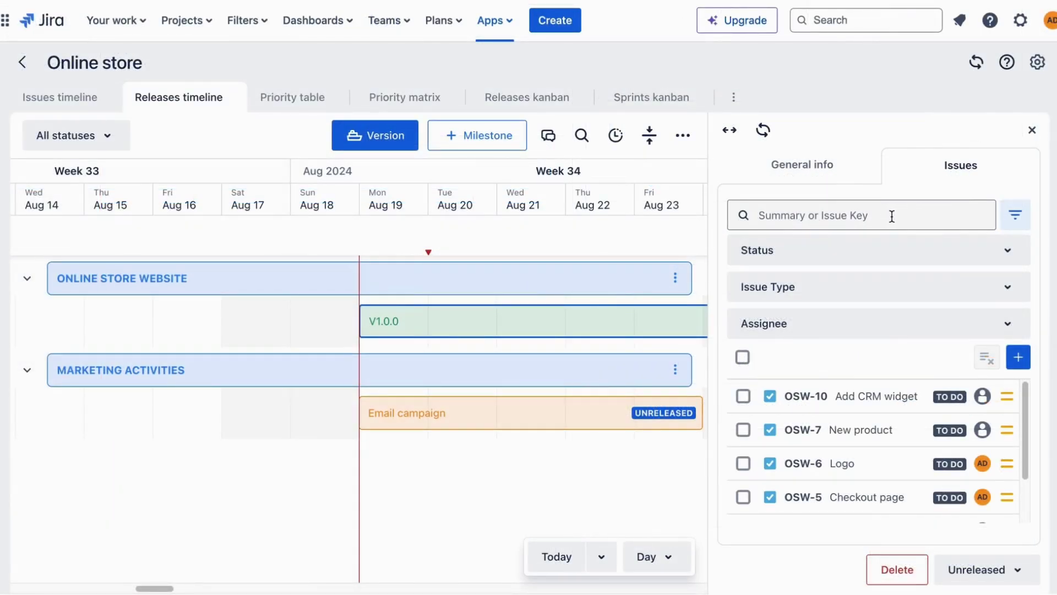
Search V1.0.0's issues by key, then try and remove an In Progress status filter.
left_click(892, 216)
type("osw-7")
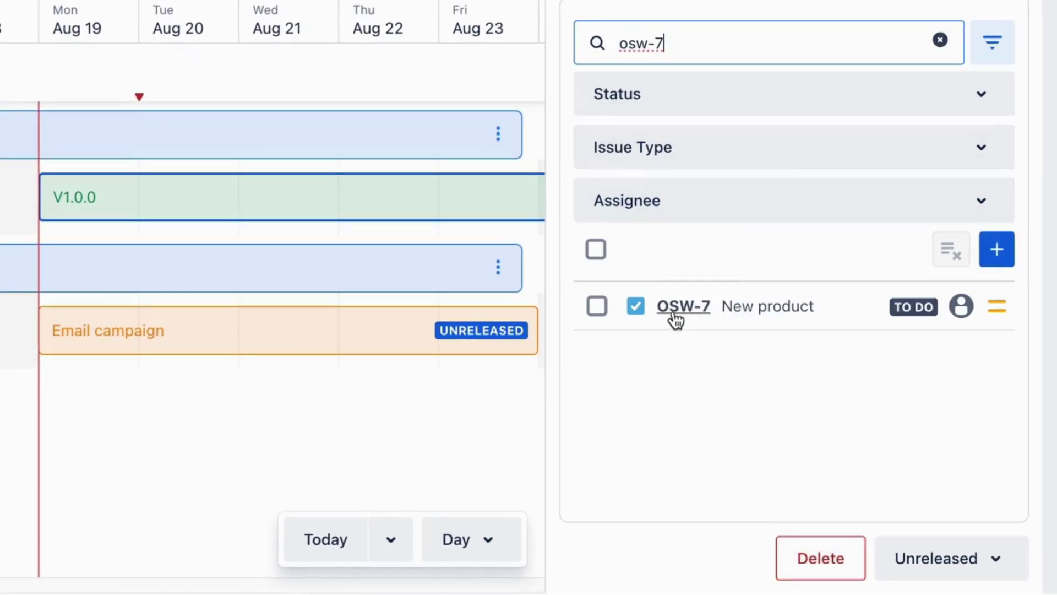
left_click(940, 40)
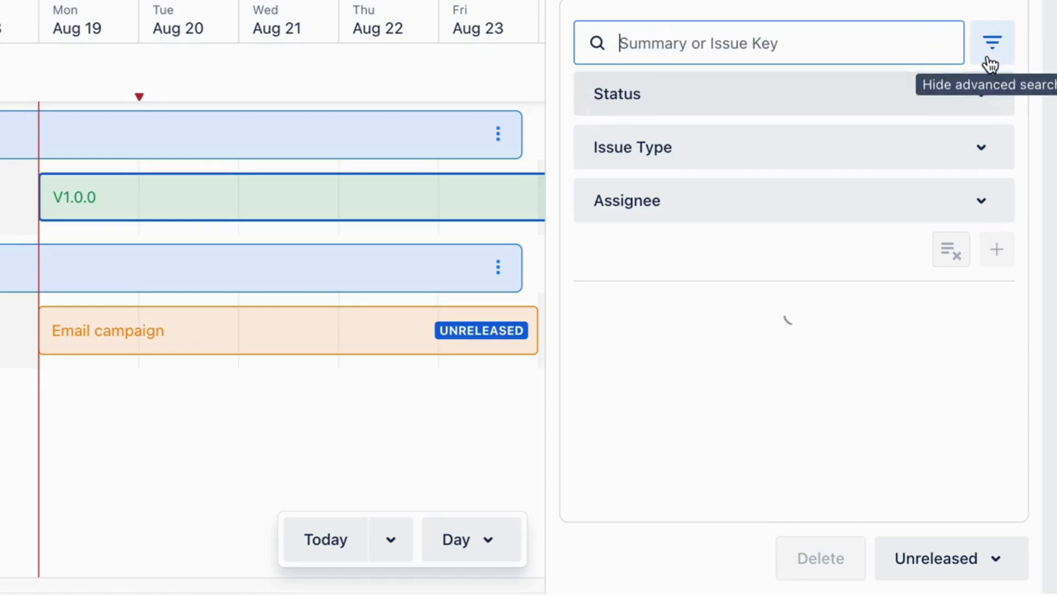
left_click(792, 94)
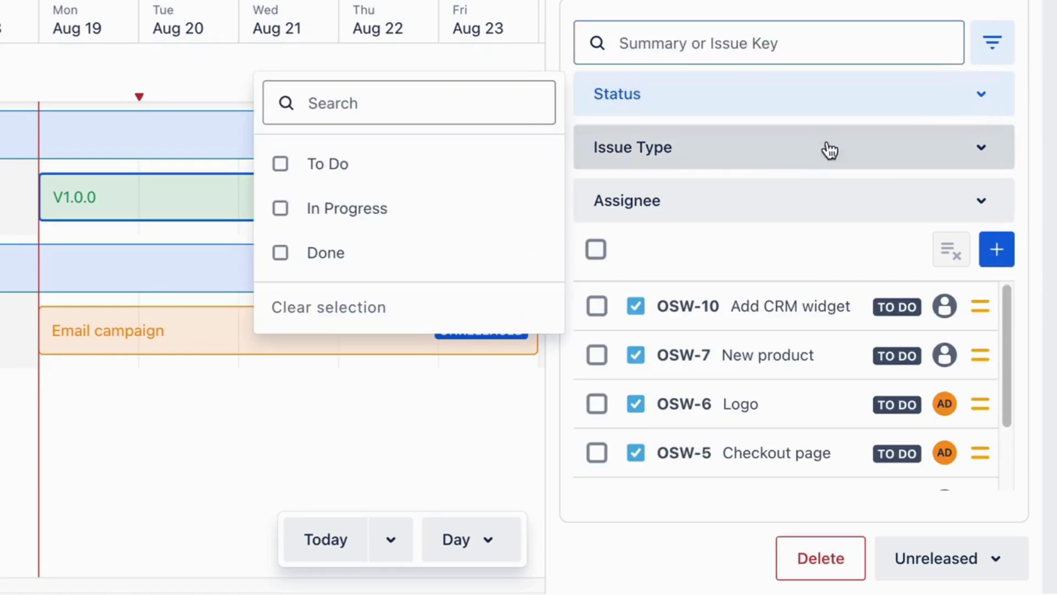
left_click(323, 213)
left_click(545, 209)
Filter the issues to Task type assigned to a single person.
left_click(636, 148)
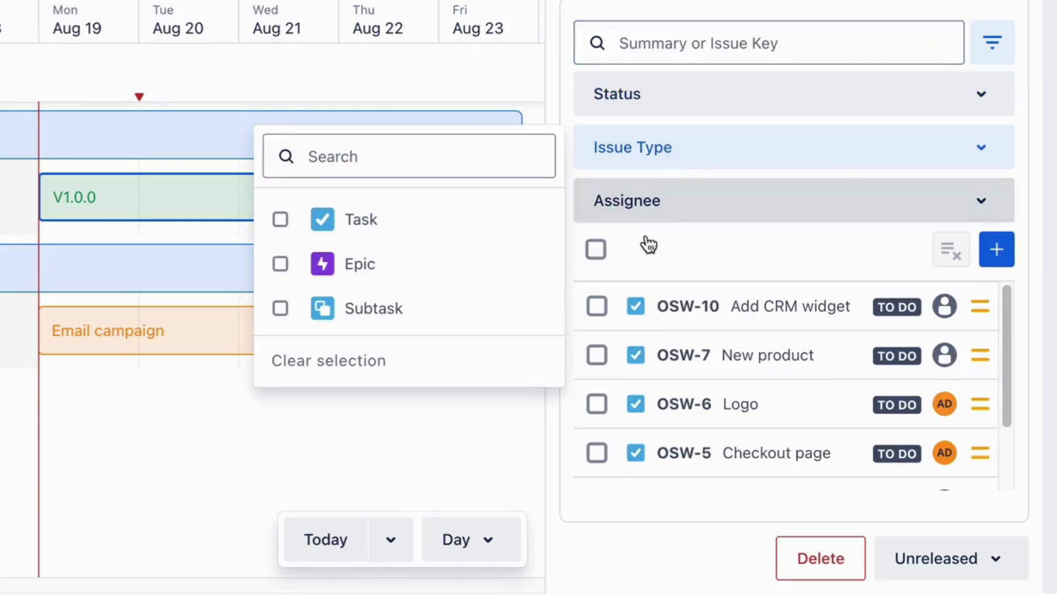
left_click(366, 229)
left_click(710, 203)
left_click(347, 273)
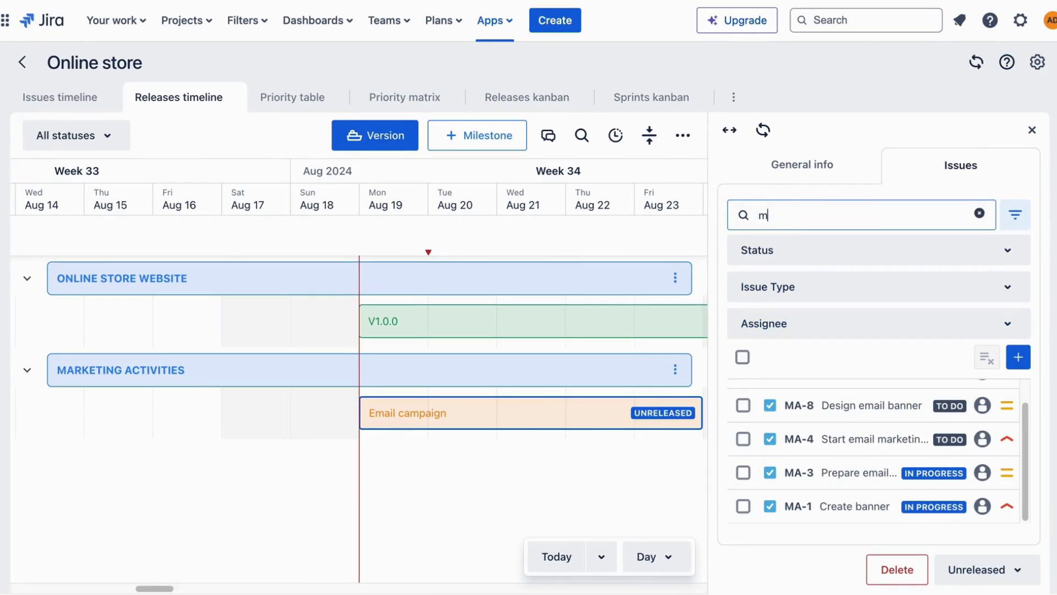
type("a-8")
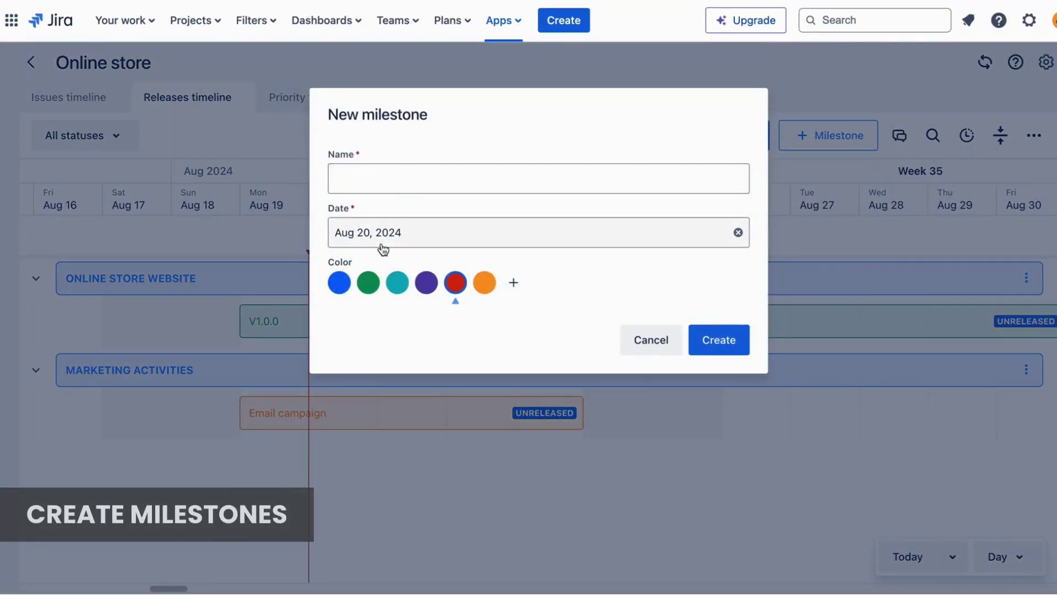
Create a purple 'Finish email campaign' milestone dated Aug 23, 2024.
left_click(383, 232)
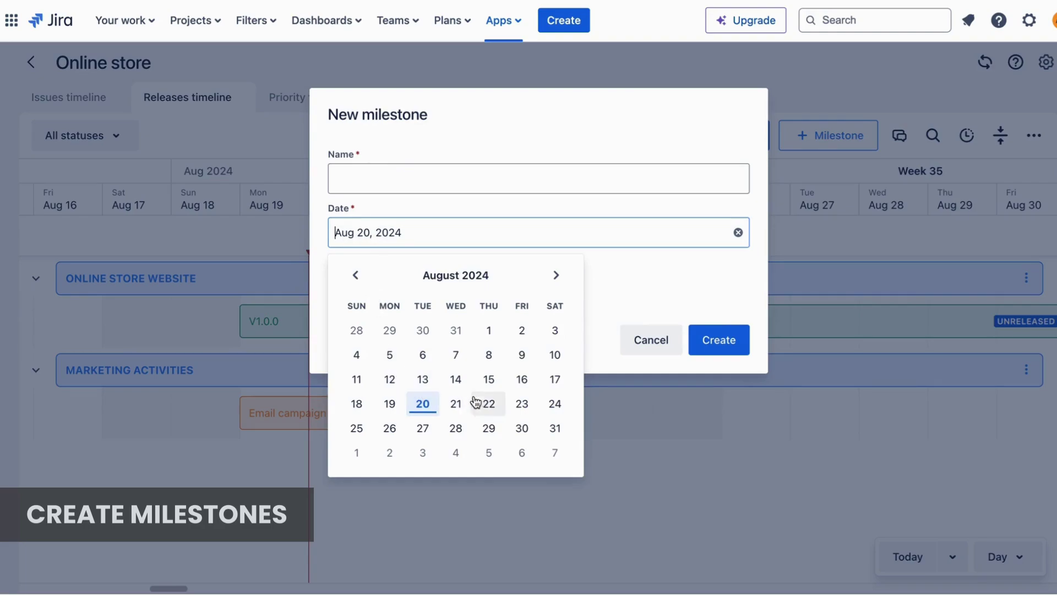
left_click(521, 403)
left_click(404, 173)
type("Finish email campaign")
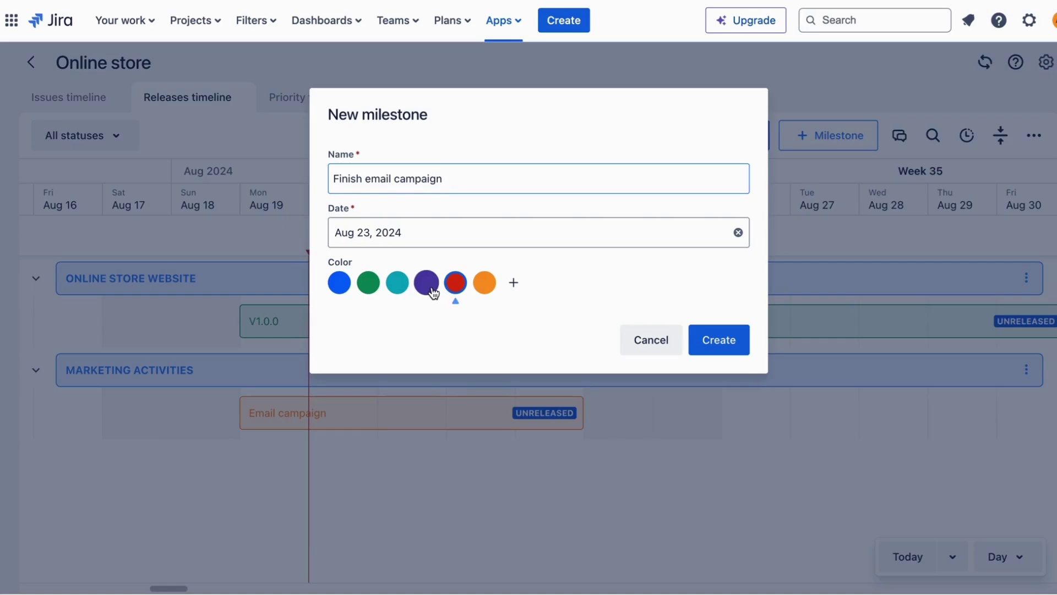
left_click(426, 283)
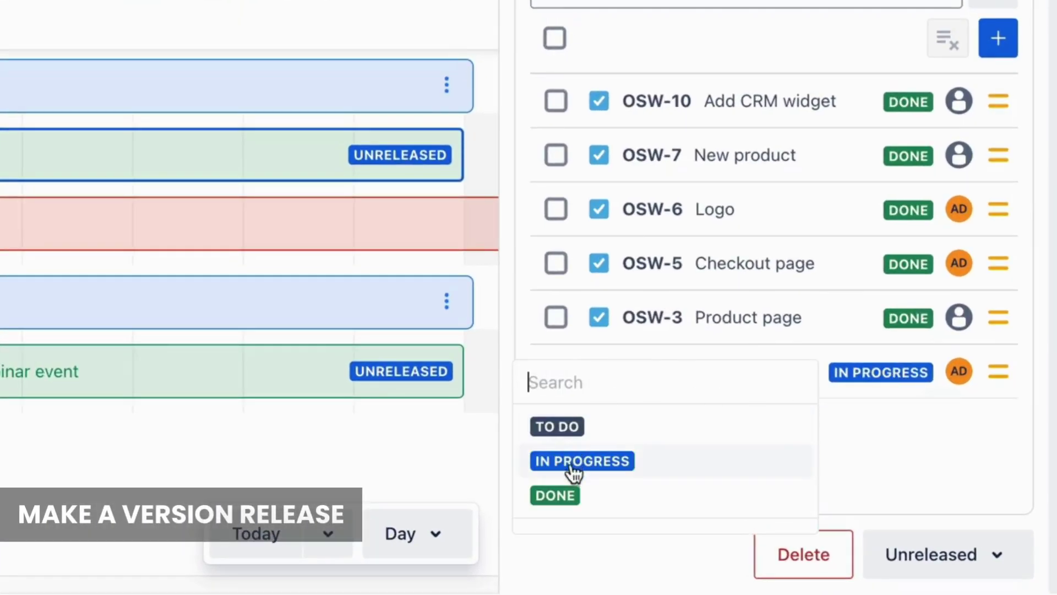
Set Homepage (OSW-2) status to Done and mark V1.0.0 as Released.
left_click(573, 465)
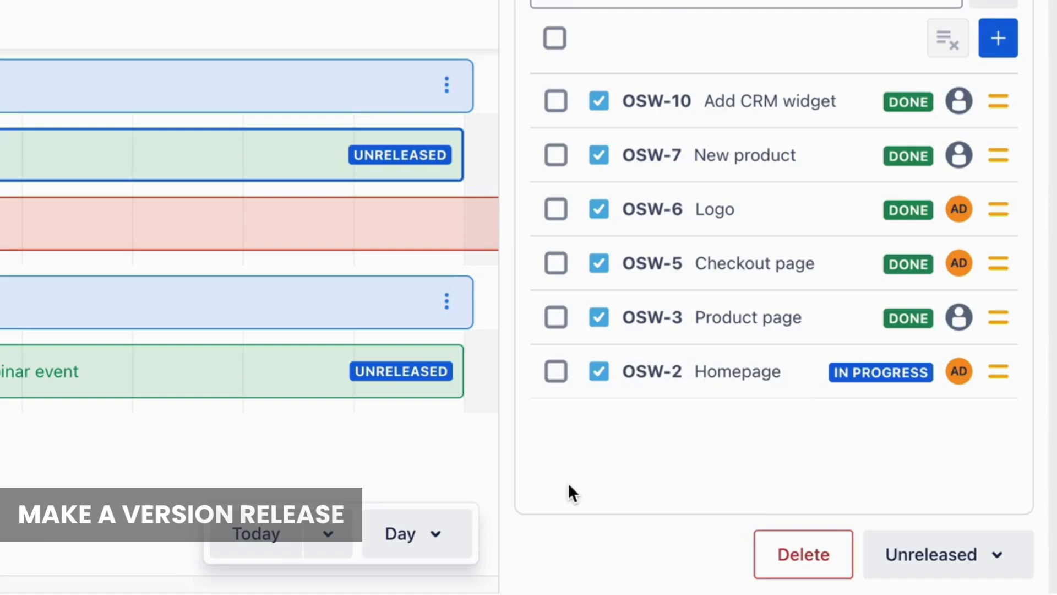
left_click(944, 552)
left_click(914, 438)
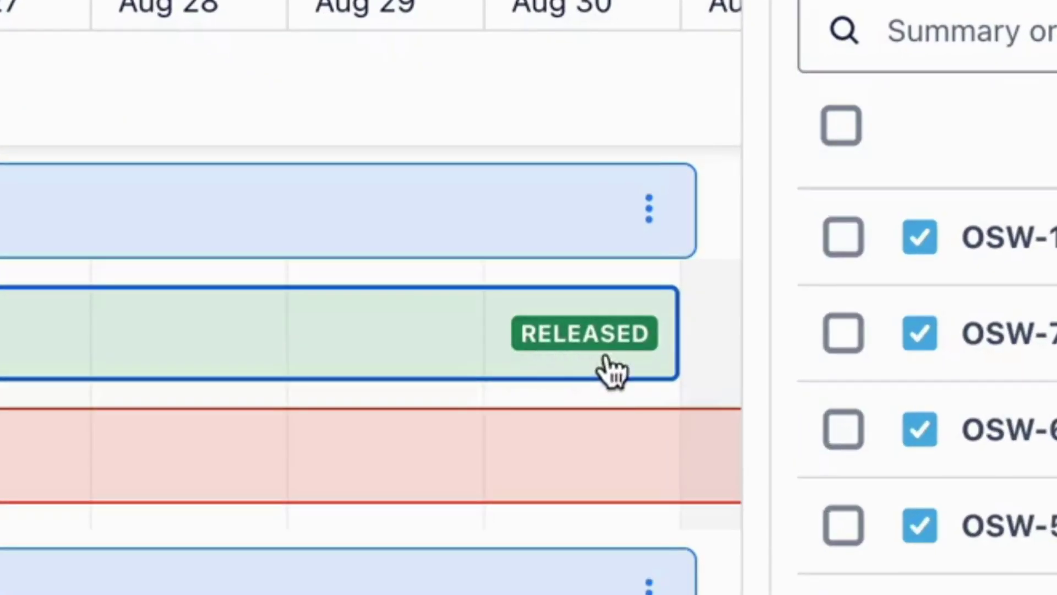